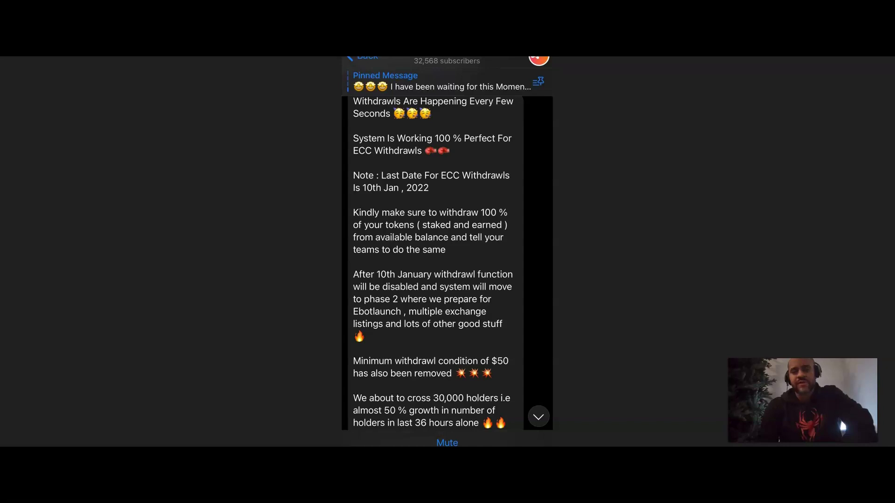
- Switch to the Google Docs tab with the 'I am not your financial advisor' disclaimer
{"action": "scroll", "coordinate": [447, 252], "scroll_direction": "up", "scroll_amount": 1}
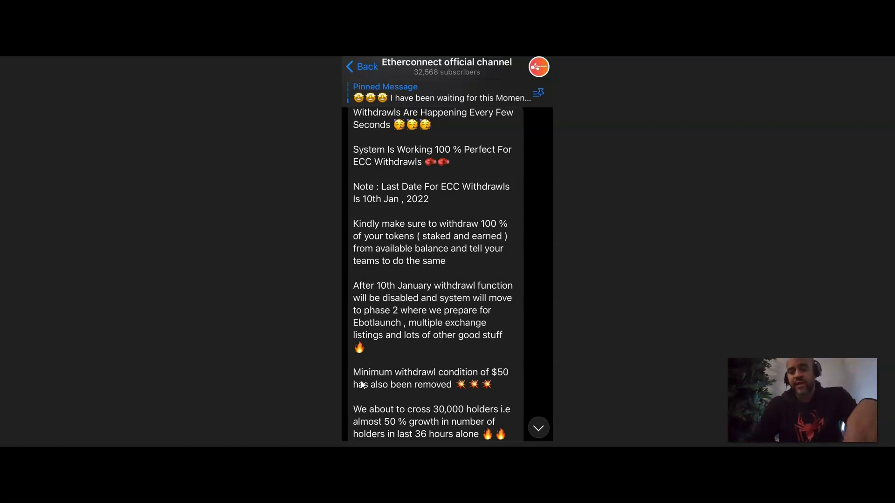
{"action": "left_click", "coordinate": [203, 396]}
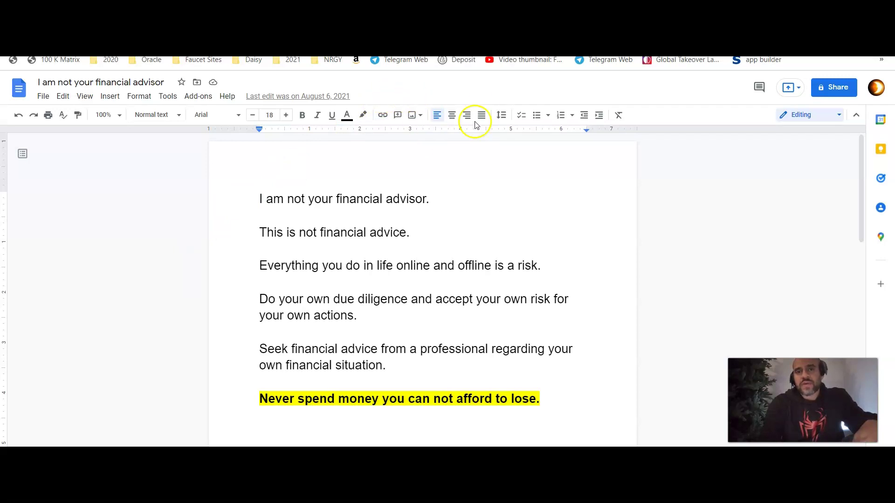
- Switch to the CoinMarketCap Etherconnect (ECC) page showing the $0.003626 price
{"action": "key", "text": "ctrl+Tab"}
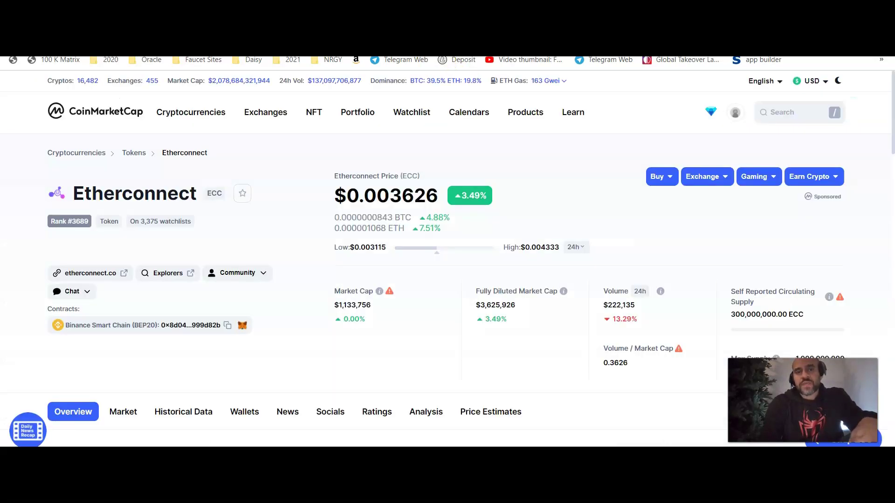
- Copy the ECC BEP20 contract address and paste it into MetaMask's Import Tokens form
{"action": "left_click", "coordinate": [227, 329]}
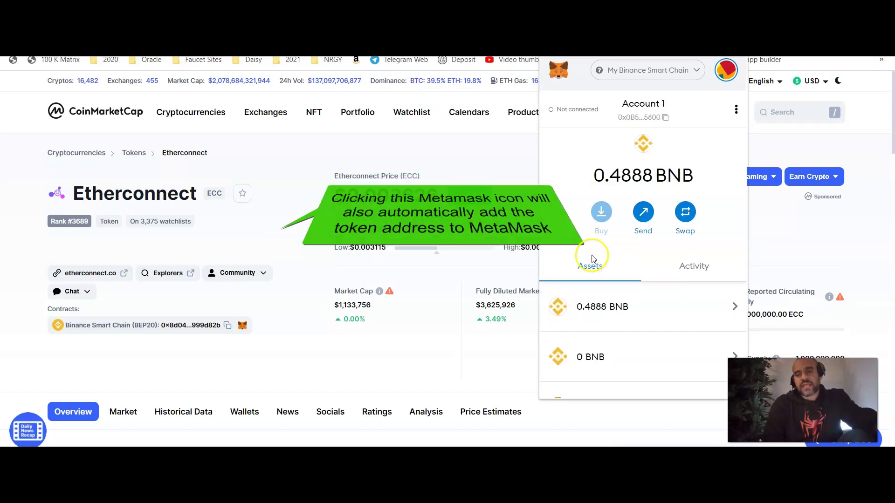
{"action": "scroll", "coordinate": [592, 258], "scroll_direction": "down", "scroll_amount": 6}
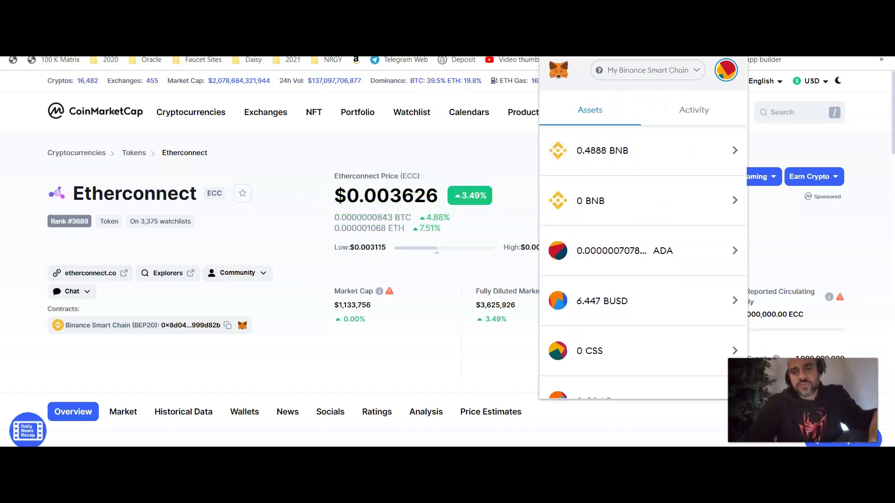
{"action": "scroll", "coordinate": [643, 259], "scroll_direction": "down", "scroll_amount": 15}
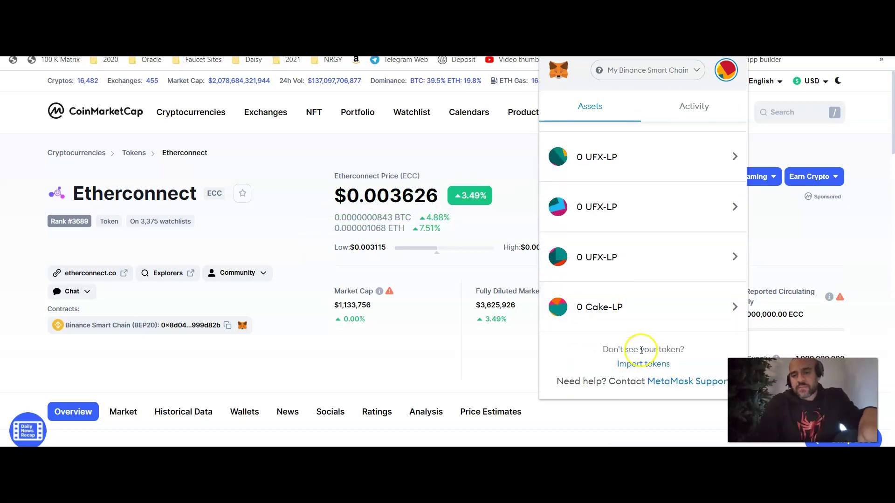
{"action": "left_click", "coordinate": [642, 366]}
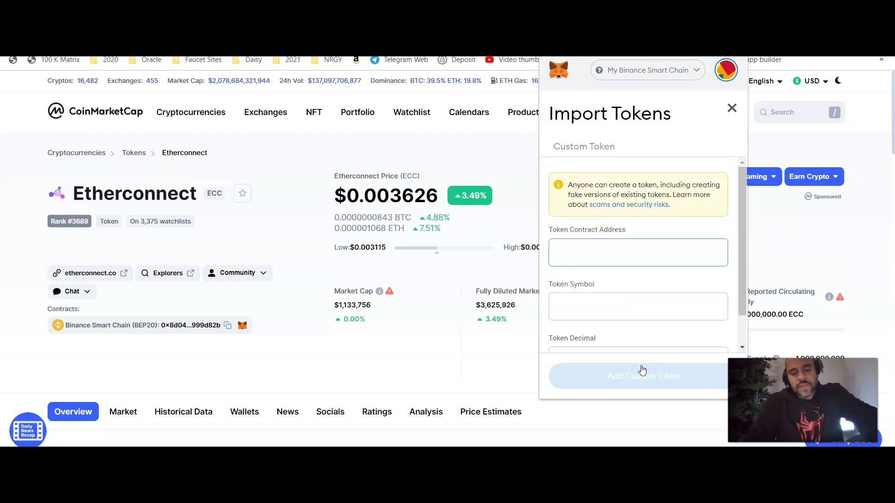
{"action": "key", "text": "ctrl+v"}
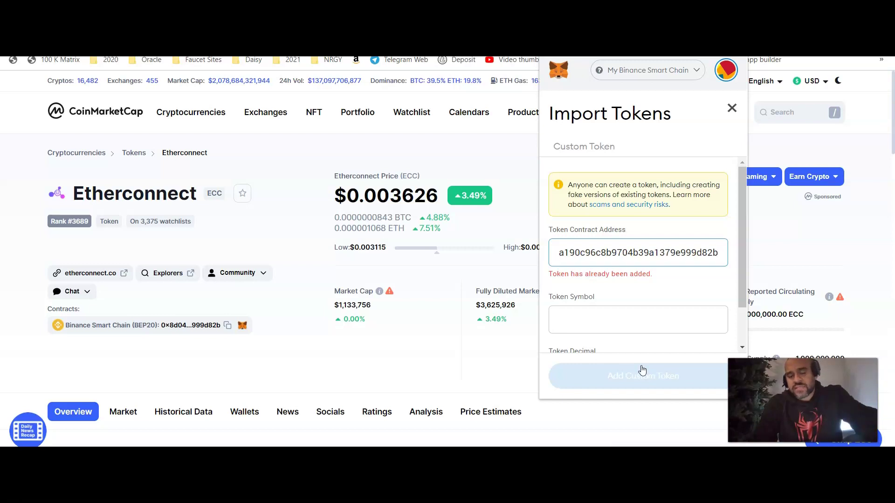
- Re-enter the contract address, see ECC is already added, and close the import form
{"action": "left_click", "coordinate": [169, 323]}
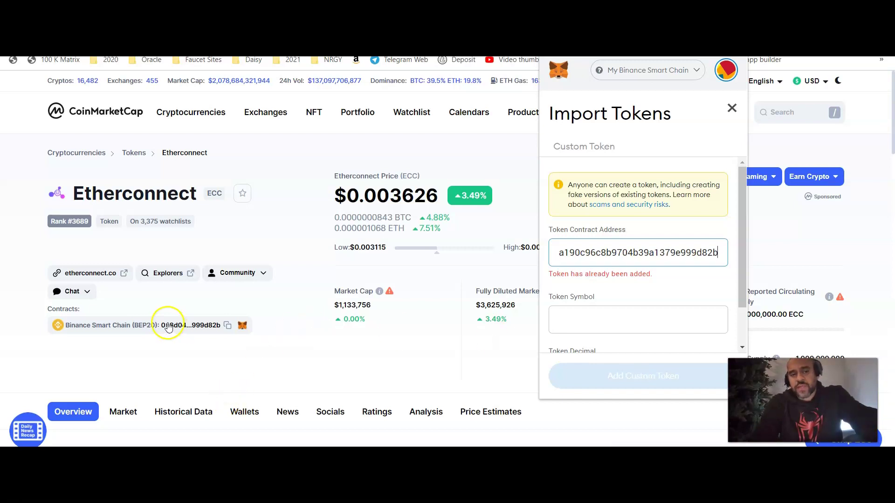
{"action": "left_click", "coordinate": [600, 264]}
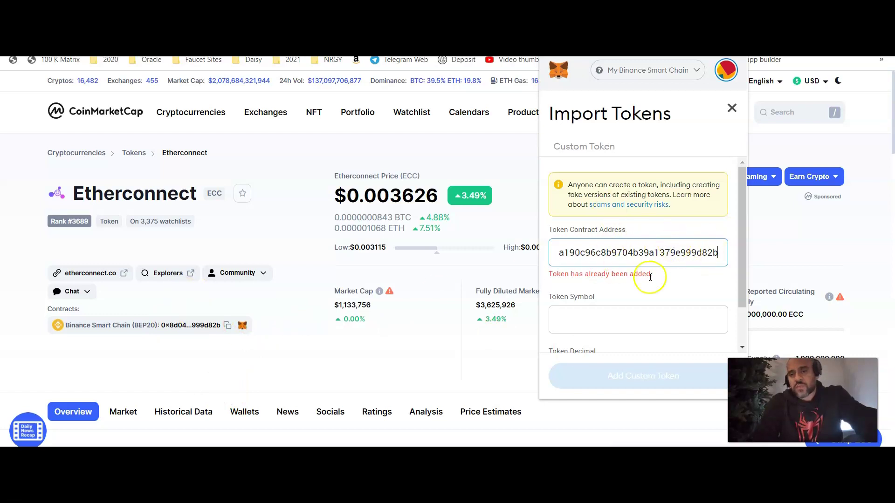
{"action": "key", "text": "Tab"}
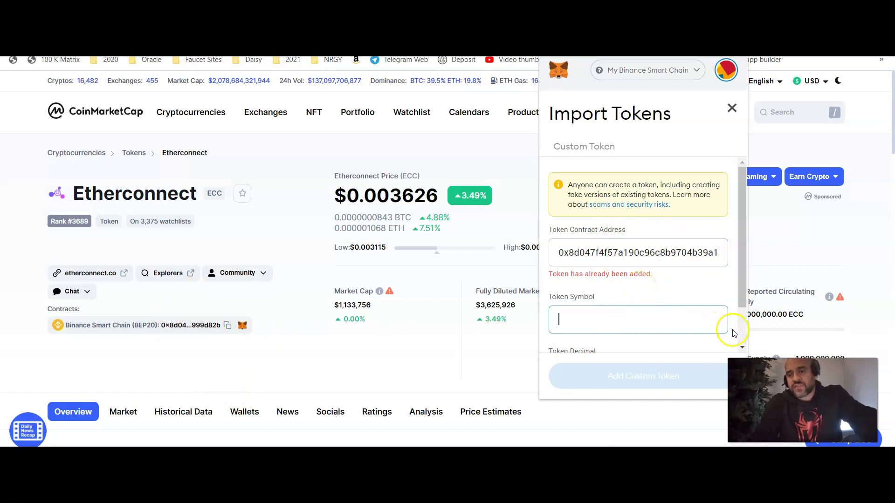
{"action": "left_click", "coordinate": [748, 335]}
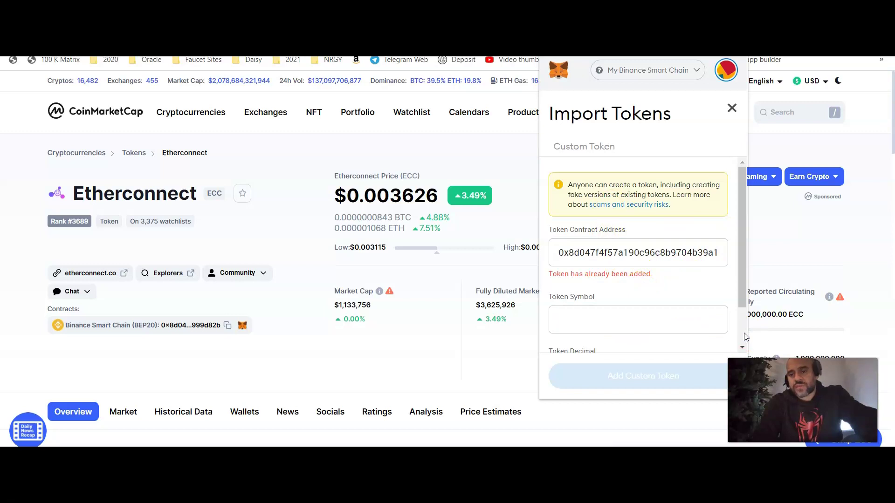
{"action": "left_click", "coordinate": [743, 333]}
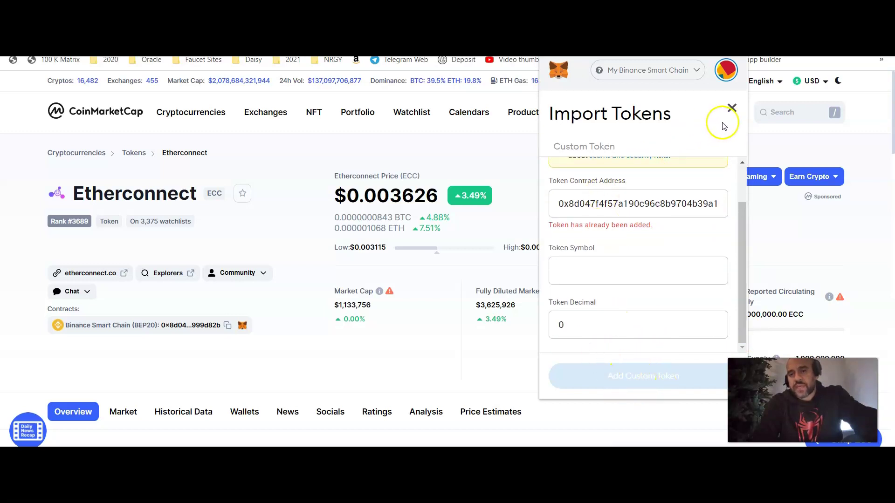
{"action": "left_click", "coordinate": [734, 111]}
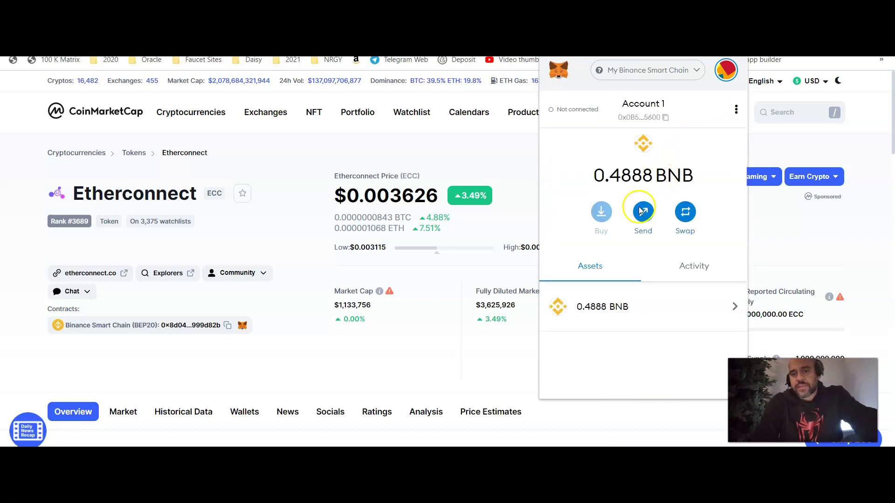
- Scroll MetaMask's Assets list down to the ECC entry showing 0 ECC
{"action": "scroll", "coordinate": [639, 206], "scroll_direction": "down", "scroll_amount": 9}
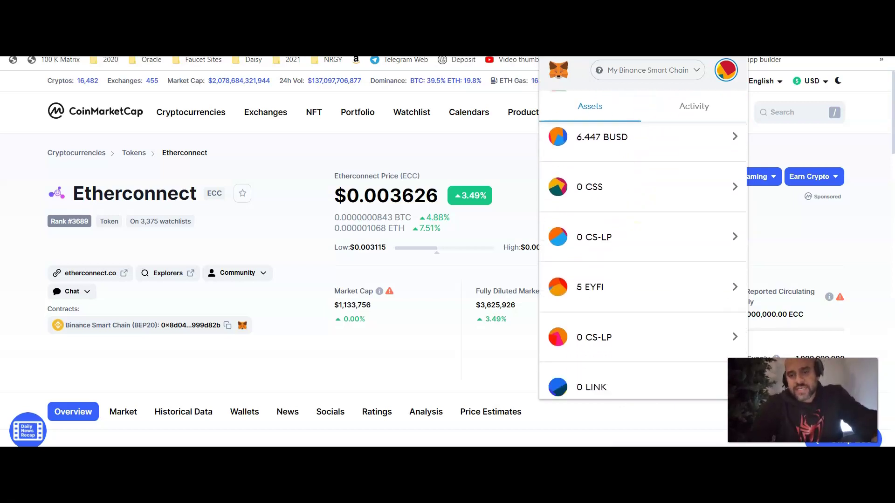
{"action": "scroll", "coordinate": [643, 261], "scroll_direction": "down", "scroll_amount": 2}
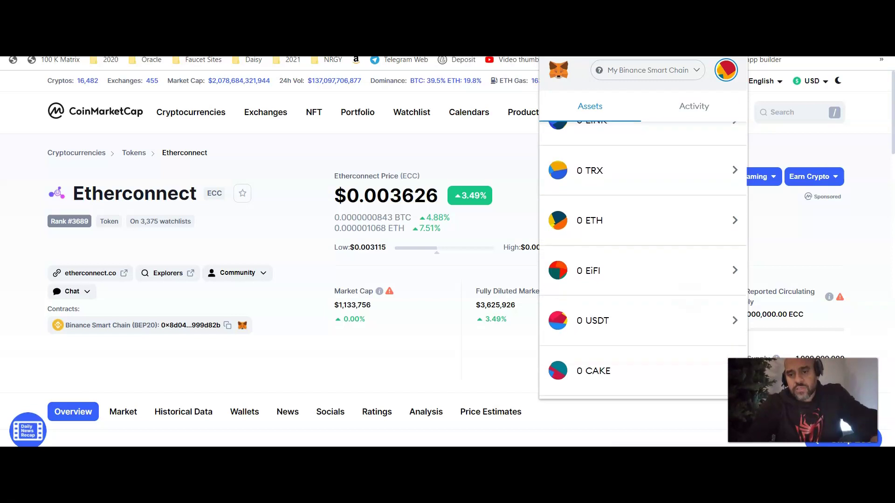
{"action": "scroll", "coordinate": [643, 256], "scroll_direction": "down", "scroll_amount": 6}
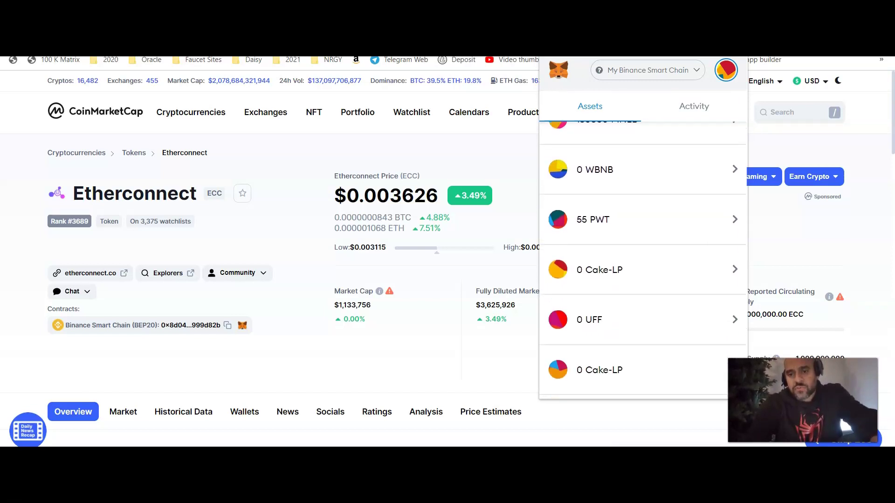
{"action": "scroll", "coordinate": [643, 257], "scroll_direction": "down", "scroll_amount": 4}
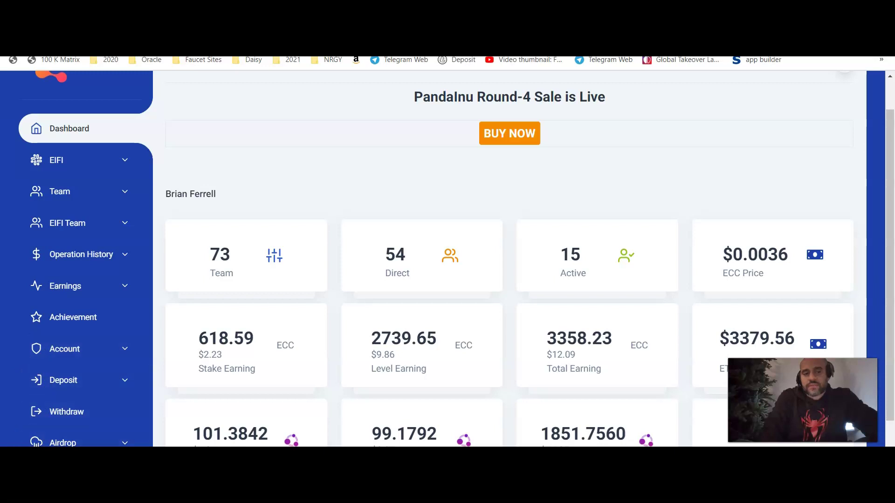
- Scroll the dashboard to the top and open the MetaMask popup showing Account 1 with 0.4888 BNB
{"action": "scroll", "coordinate": [353, 177], "scroll_direction": "up", "scroll_amount": 1}
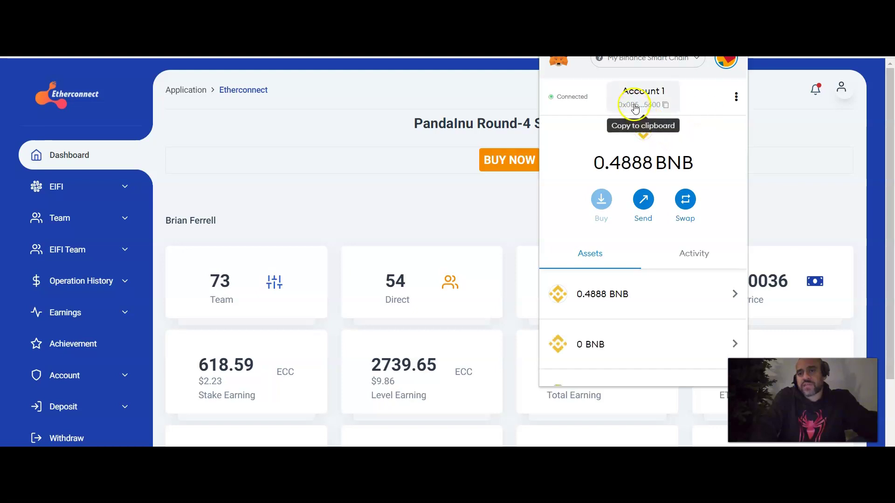
- Copy the MetaMask account address, close the popup, and open the Etherconnect account options
{"action": "left_click", "coordinate": [662, 107]}
{"action": "left_click", "coordinate": [790, 116]}
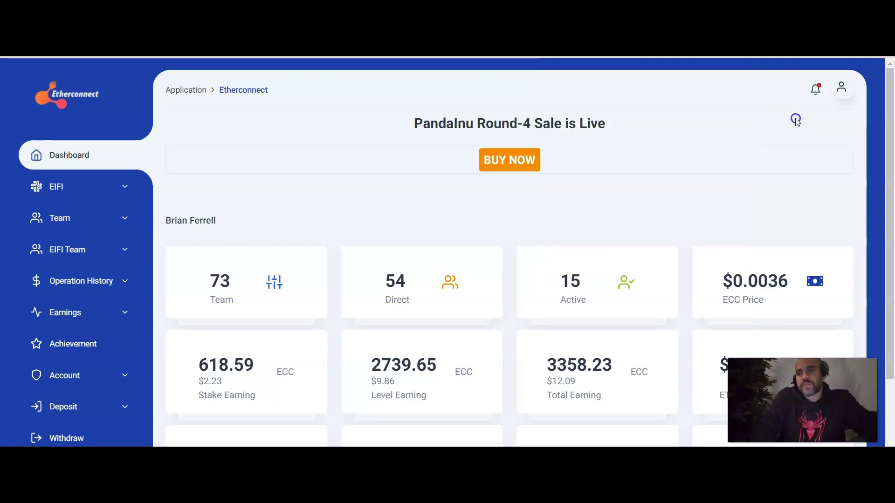
{"action": "left_click", "coordinate": [842, 92]}
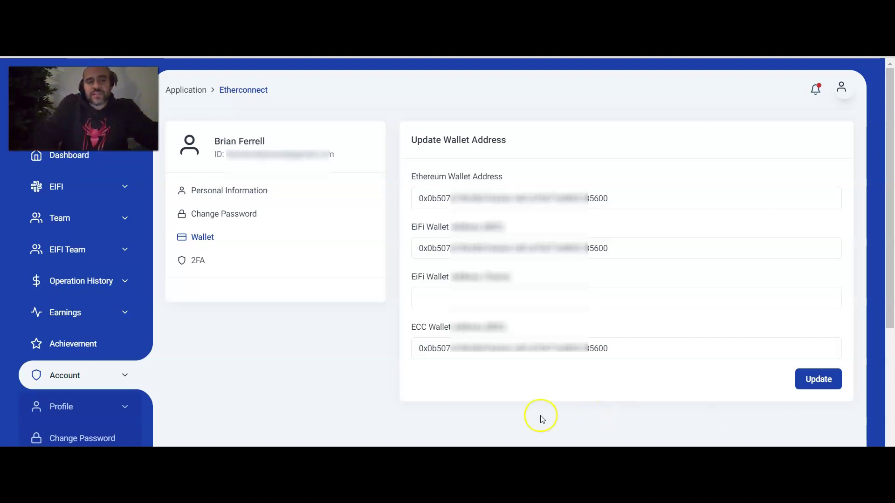
- Go back to the Dashboard and scroll to the stake and level earning cards
{"action": "left_click", "coordinate": [70, 163]}
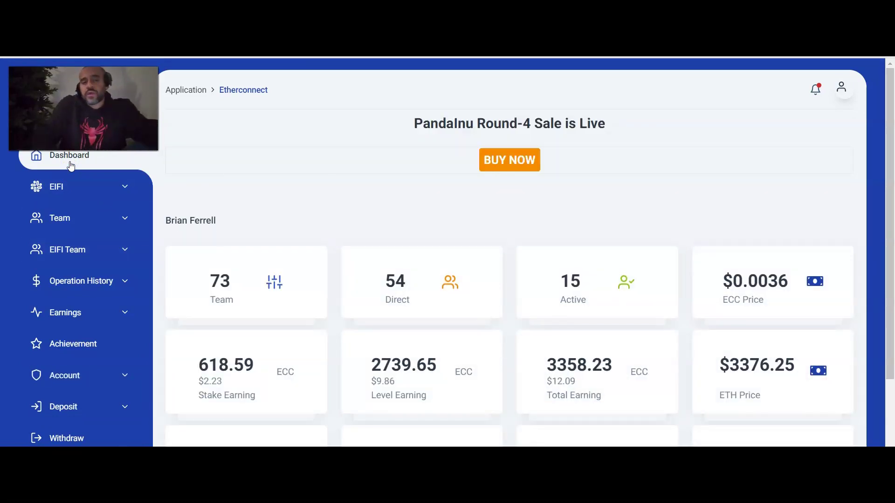
{"action": "scroll", "coordinate": [71, 167], "scroll_direction": "down", "scroll_amount": 2}
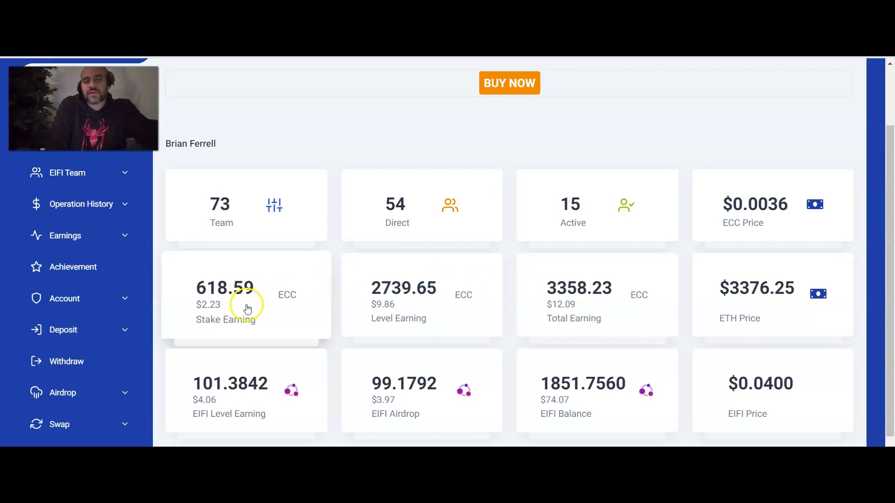
- Request a withdrawal of the full 963.78214119 ECC balance on the ECC Withdraw page
{"action": "left_click", "coordinate": [70, 366]}
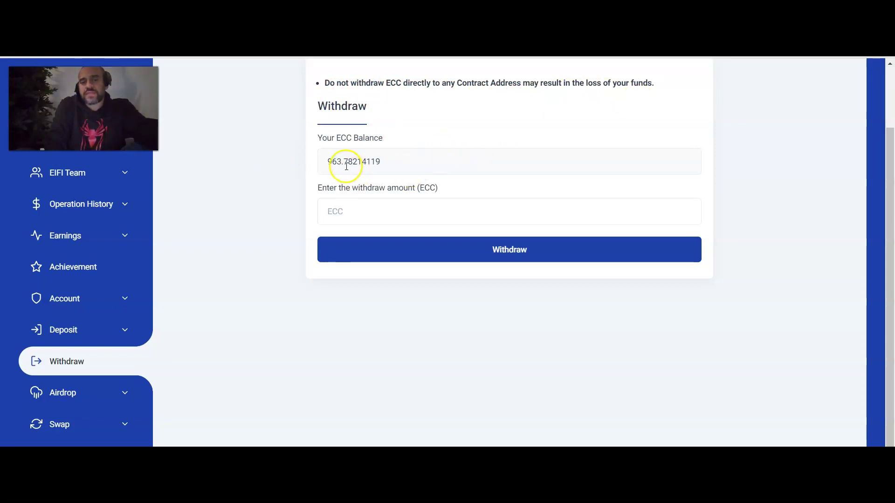
{"action": "left_click", "coordinate": [338, 209]}
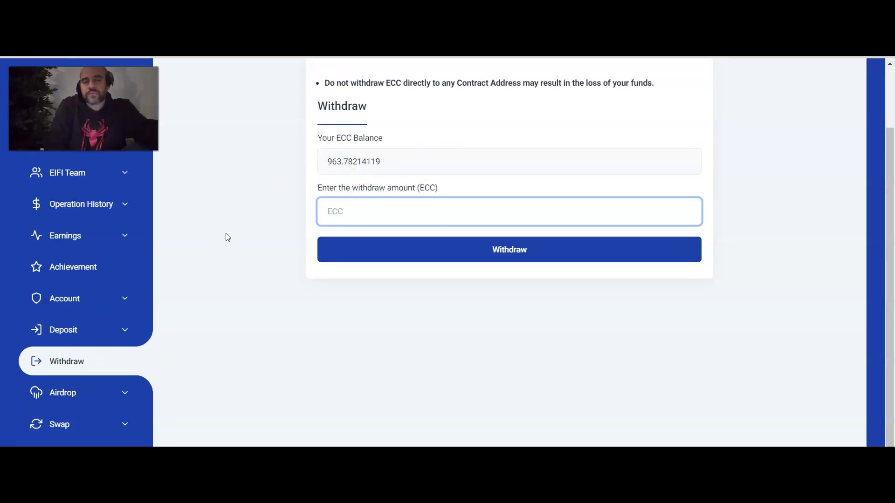
{"action": "left_click_drag", "start_coordinate": [392, 165], "coordinate": [320, 164]}
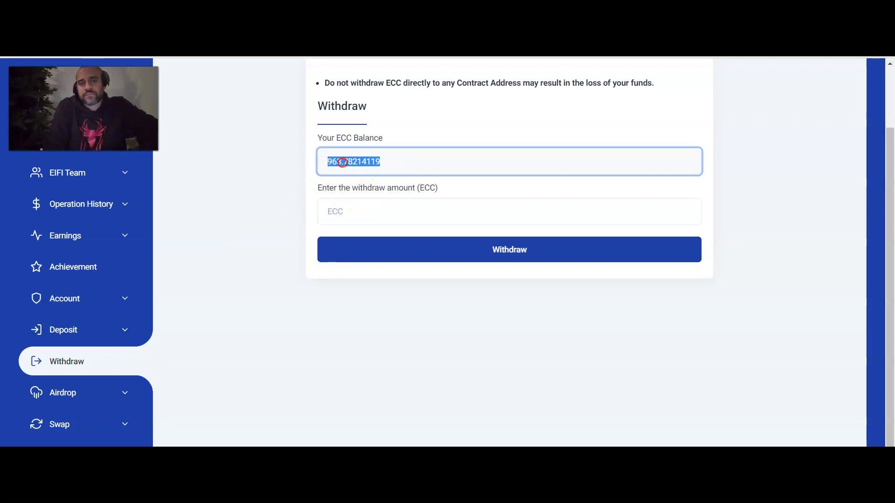
{"action": "right_click", "coordinate": [343, 162]}
{"action": "left_click", "coordinate": [360, 172]}
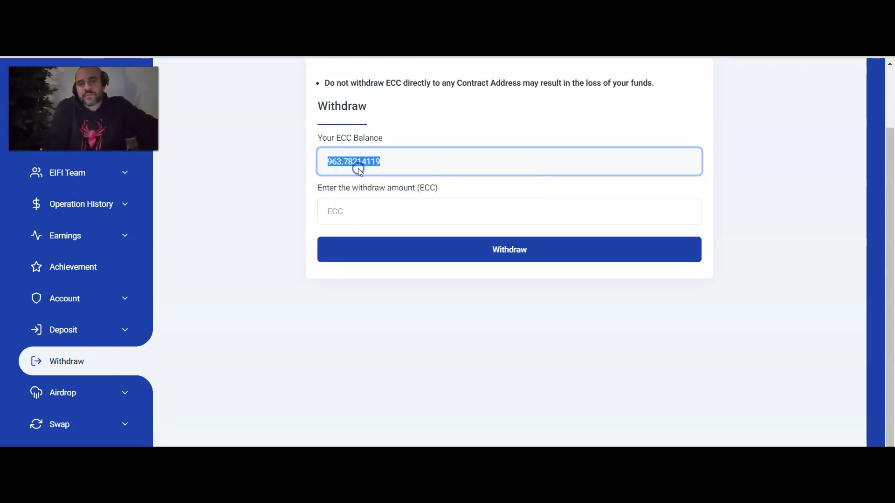
{"action": "left_click", "coordinate": [342, 218]}
{"action": "key", "text": "ctrl+v"}
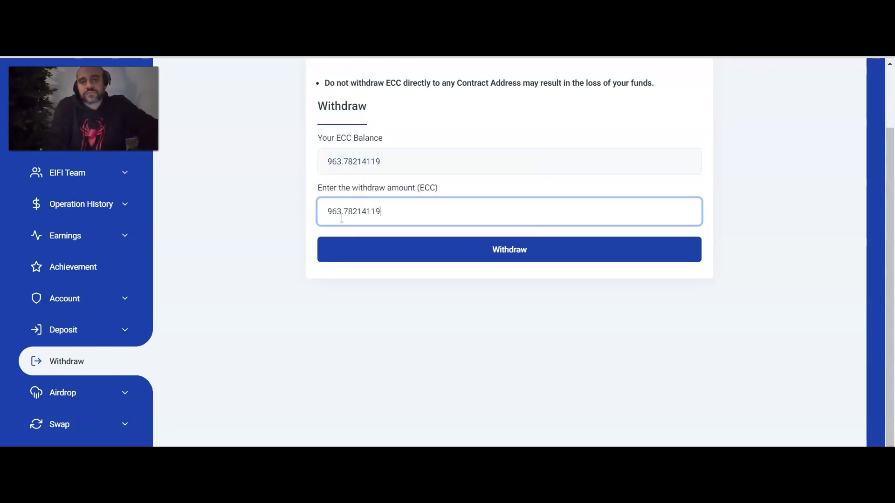
{"action": "left_click", "coordinate": [476, 256]}
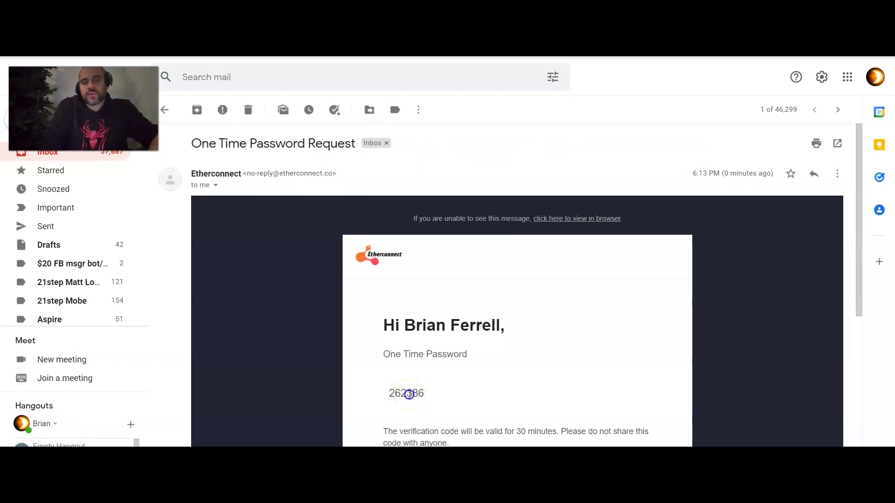
- Copy the one-time code from the Gmail email and return to the Etherconnect OTP page
{"action": "double_click", "coordinate": [409, 394]}
{"action": "right_click", "coordinate": [409, 394]}
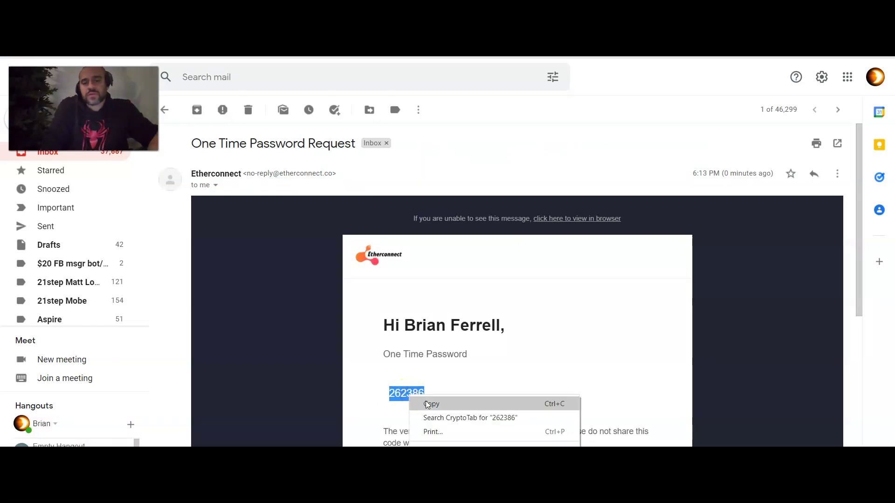
{"action": "left_click", "coordinate": [430, 404]}
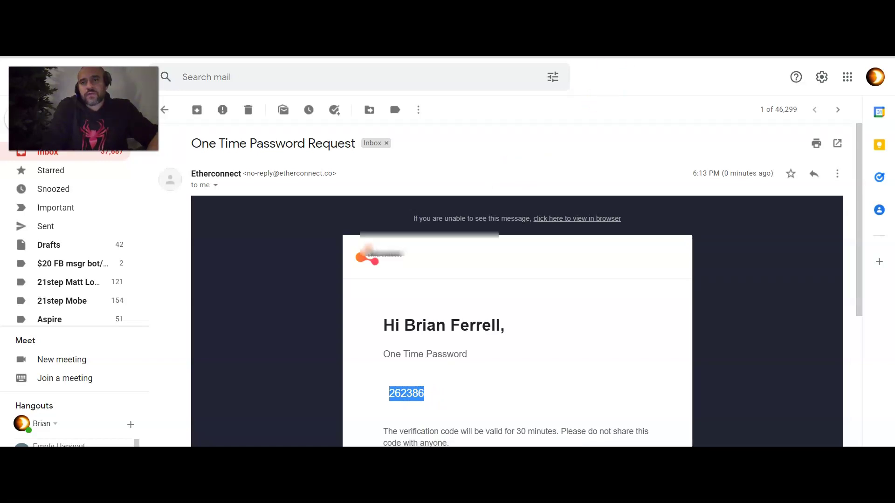
{"action": "key", "text": "ctrl+Tab"}
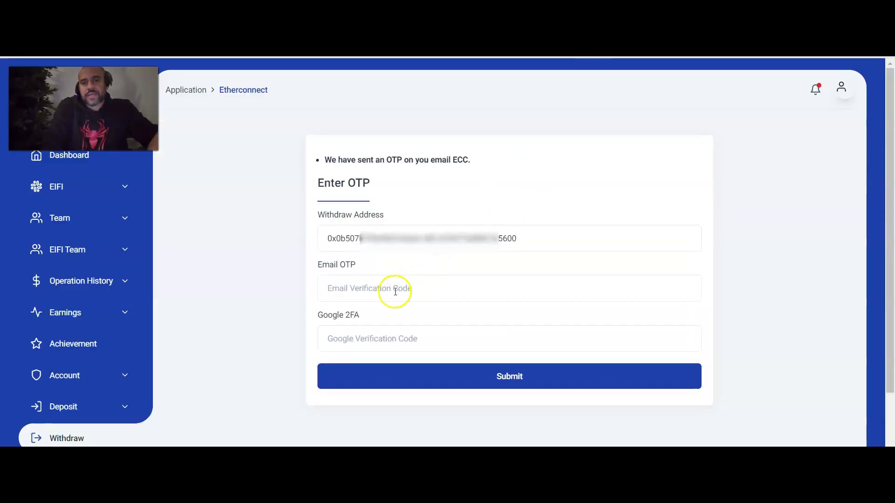
- Enter the emailed OTP and the Google 2FA code, then submit the withdrawal
{"action": "left_click", "coordinate": [366, 288]}
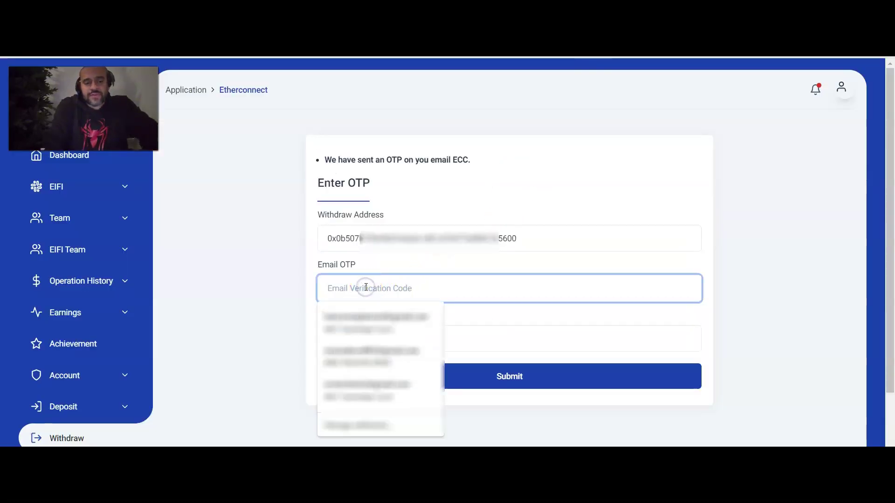
{"action": "key", "text": "ctrl+v"}
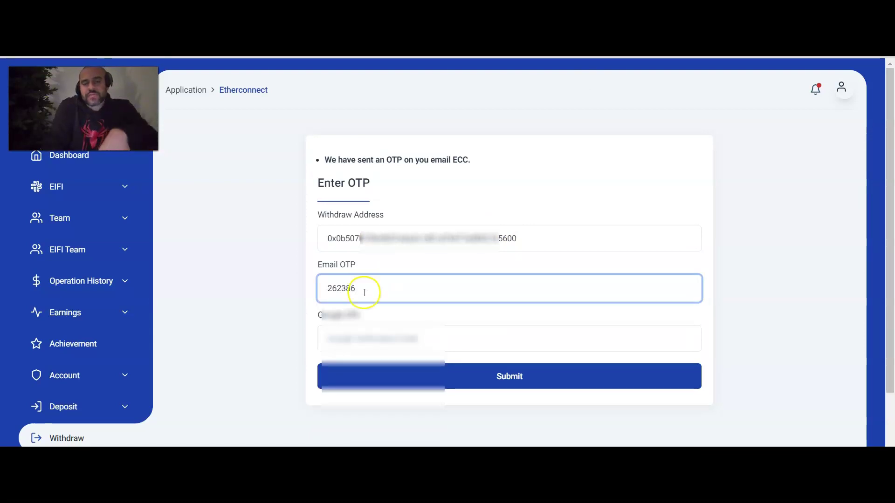
{"action": "left_click", "coordinate": [361, 335]}
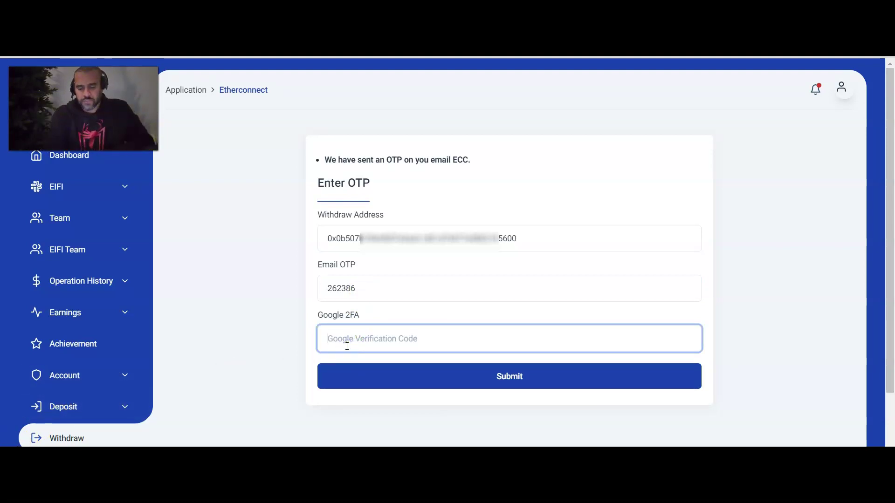
{"action": "type", "text": "366730"}
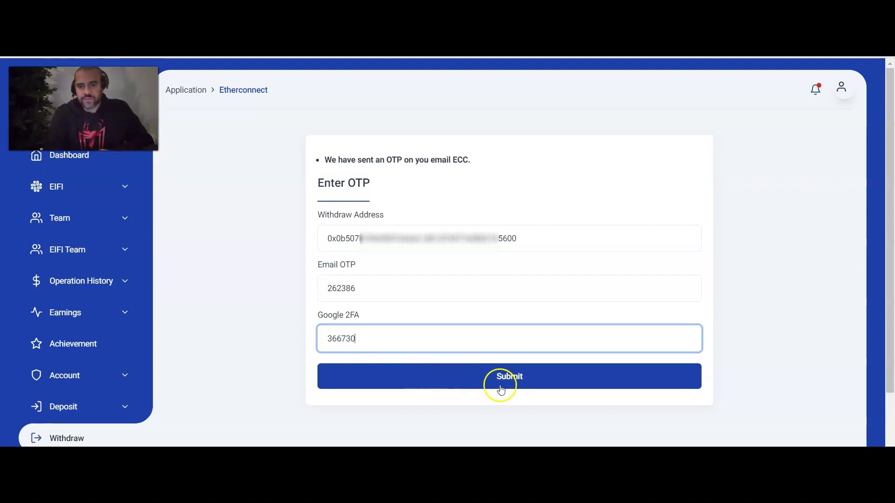
{"action": "left_click", "coordinate": [500, 386]}
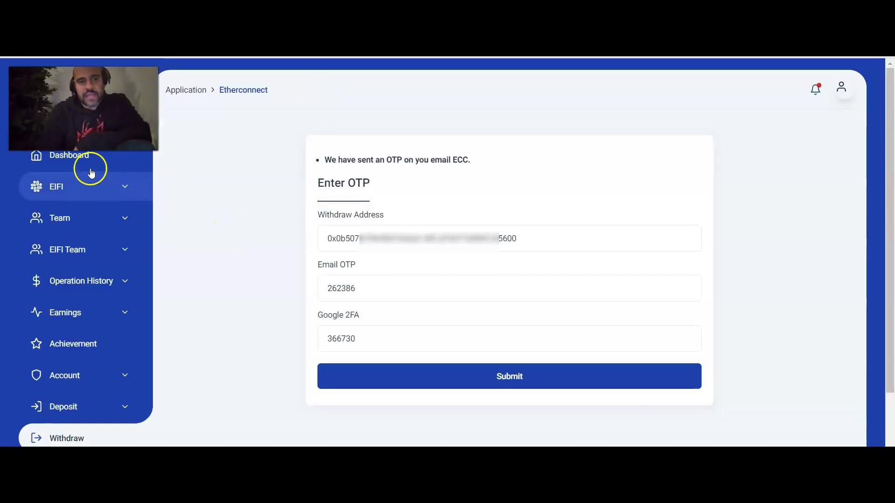
- Open ECC Withdrawal History under Operation History, showing the 963.78214119 ECC withdrawal succeeded
{"action": "left_click", "coordinate": [77, 161]}
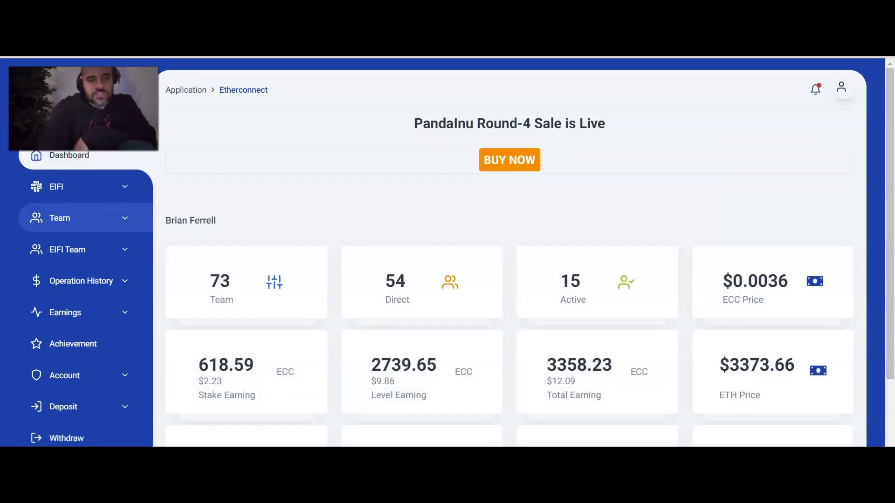
{"action": "scroll", "coordinate": [87, 213], "scroll_direction": "down", "scroll_amount": 2}
{"action": "scroll", "coordinate": [86, 275], "scroll_direction": "up", "scroll_amount": 1}
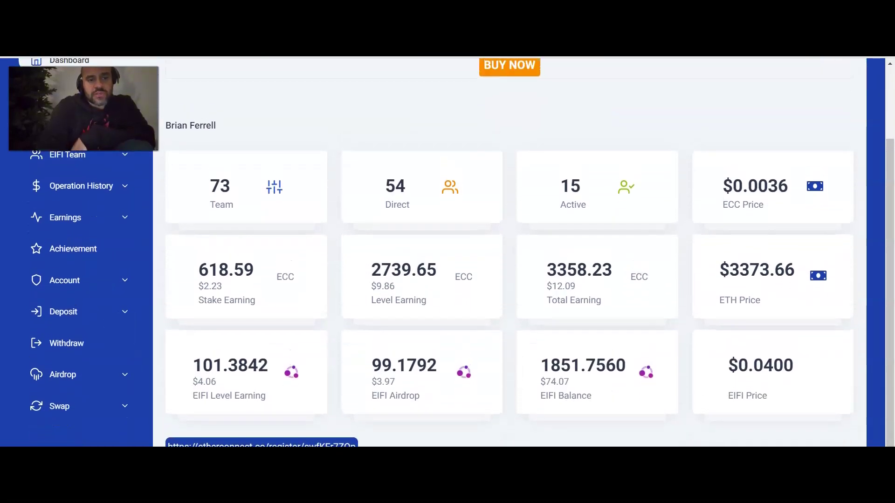
{"action": "left_click", "coordinate": [77, 191]}
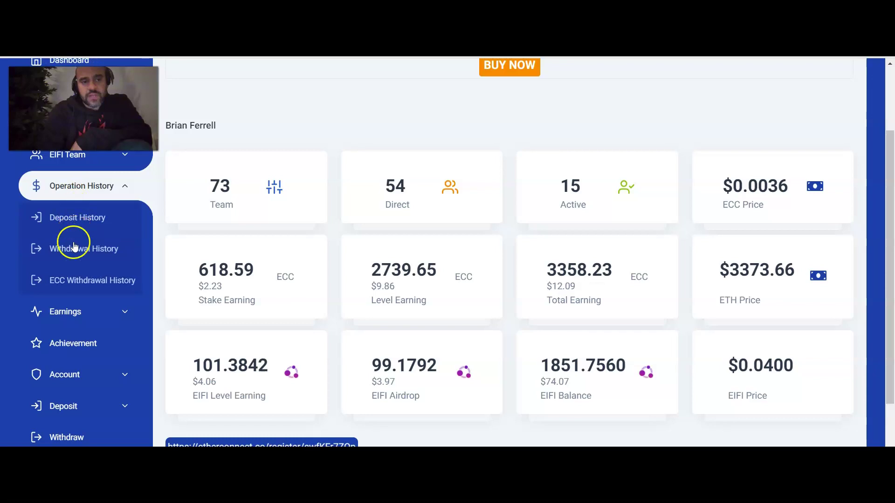
{"action": "left_click", "coordinate": [73, 282]}
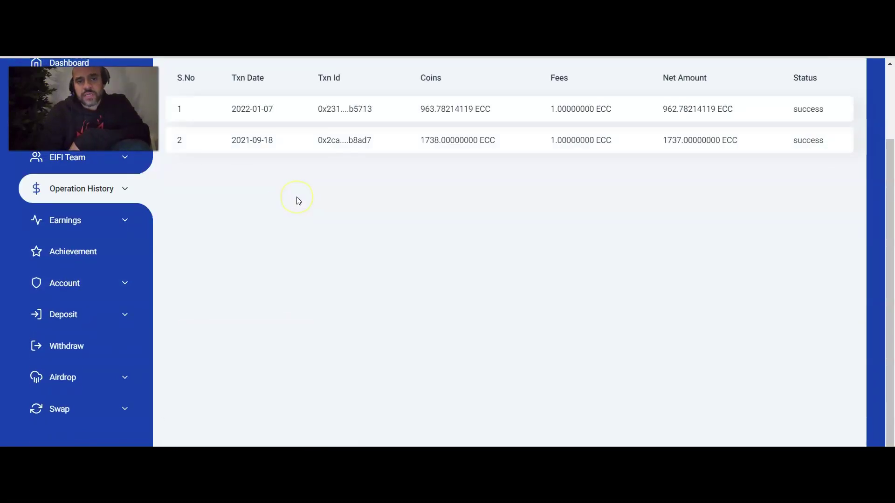
- Scroll up to the withdrawal table showing the 2022-01-07 963.78214119 ECC withdrawal as success
{"action": "scroll", "coordinate": [299, 201], "scroll_direction": "up", "scroll_amount": 2}
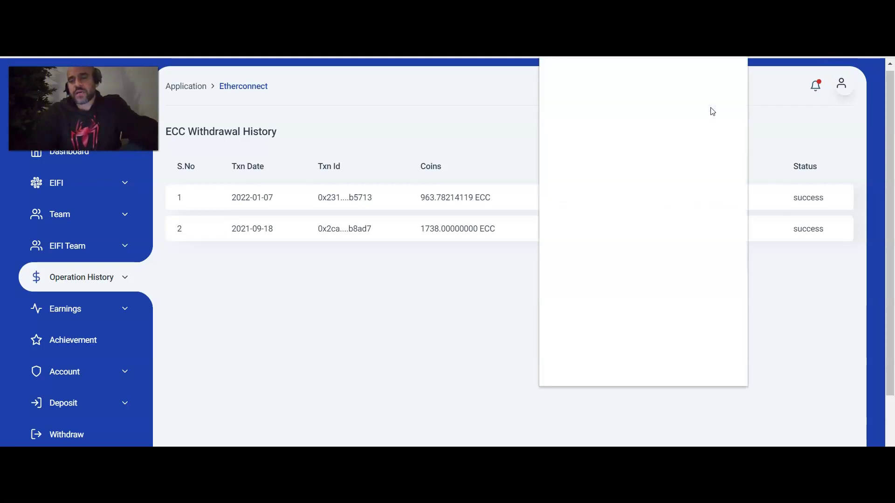
- Scroll the MetaMask asset list down to the 962.782 ECC token entry
{"action": "scroll", "coordinate": [675, 209], "scroll_direction": "down", "scroll_amount": 10}
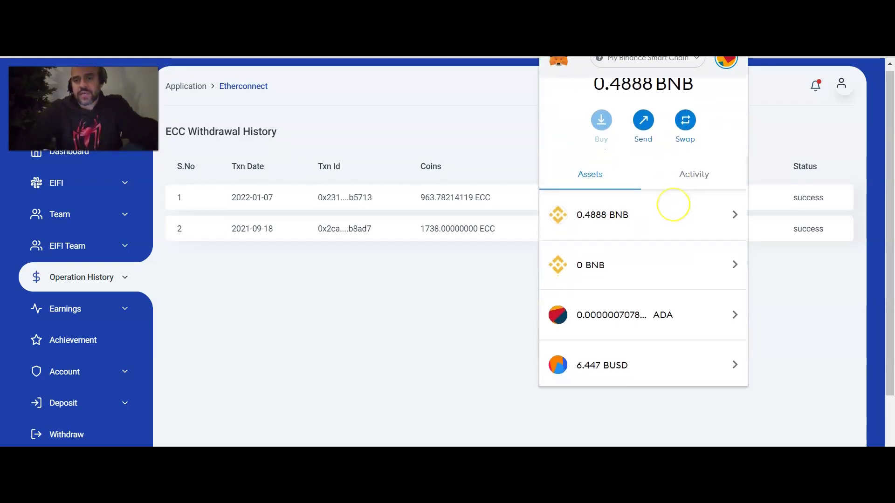
{"action": "scroll", "coordinate": [642, 248], "scroll_direction": "down", "scroll_amount": 9}
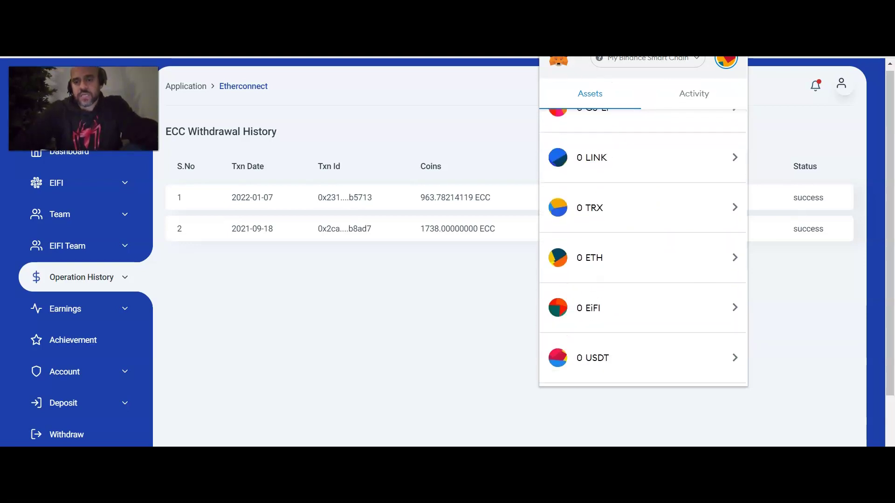
{"action": "scroll", "coordinate": [601, 243], "scroll_direction": "down", "scroll_amount": 4}
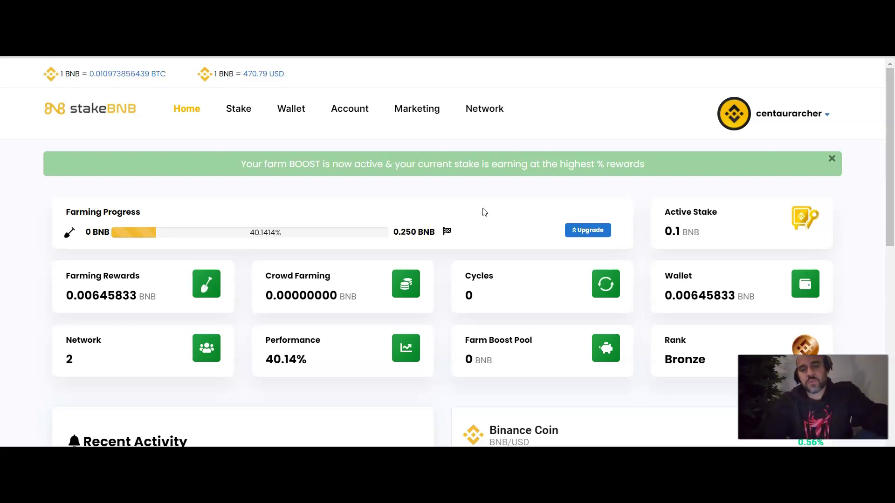
- Stay on the stakeBNB dashboard (0.1 BNB stake, 0.00645833 BNB rewards) and switch to Exodus
{"action": "mouse_move", "coordinate": [499, 466]}
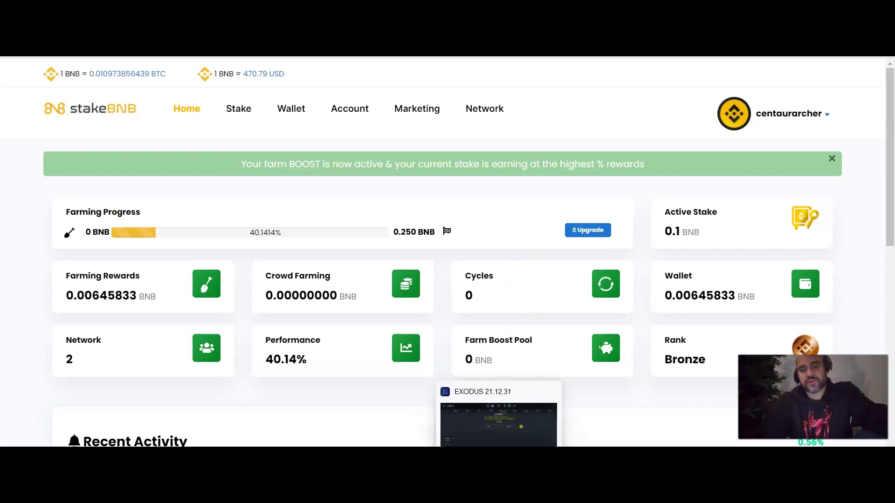
{"action": "left_click", "coordinate": [375, 408]}
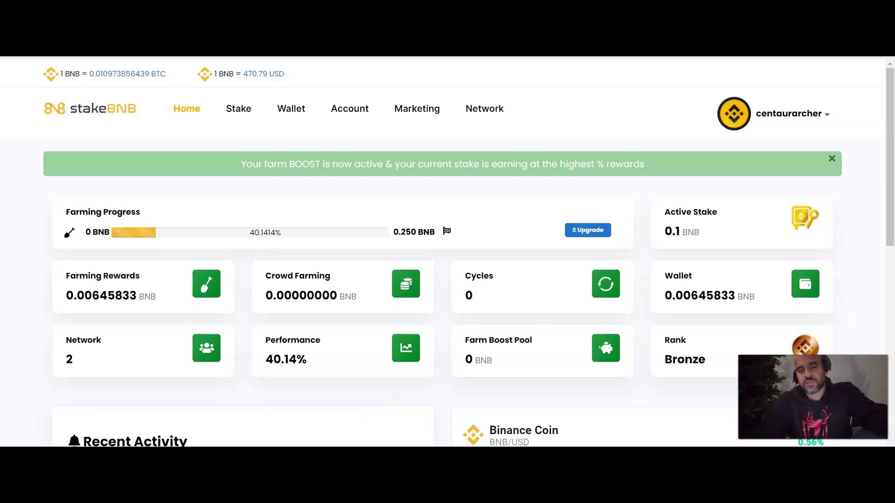
{"action": "left_click", "coordinate": [499, 440]}
- Select the Binance Coin wallet showing 0.06262416 BNB with two Jan 01, 2022 receipts
{"action": "left_click", "coordinate": [449, 392]}
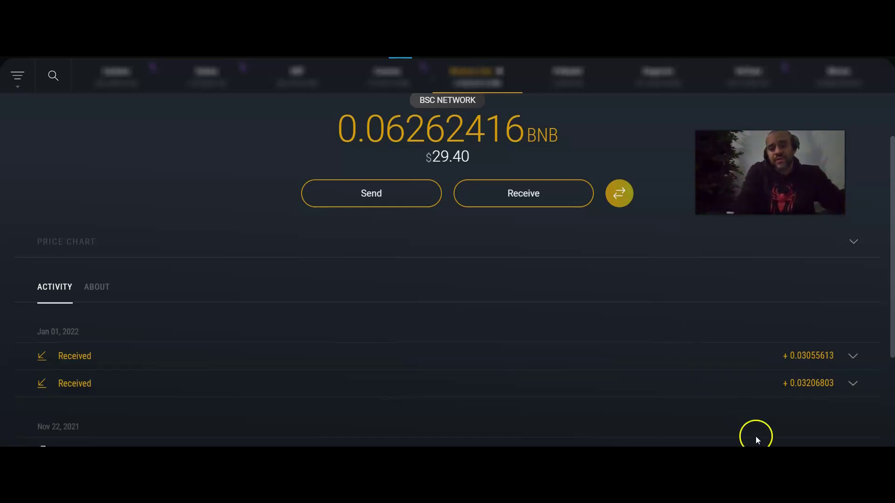
- Bring up telegram.JPG in Photos, announcing 10th Jan 2022 as the ECC withdrawal deadline
{"action": "mouse_move", "coordinate": [621, 445]}
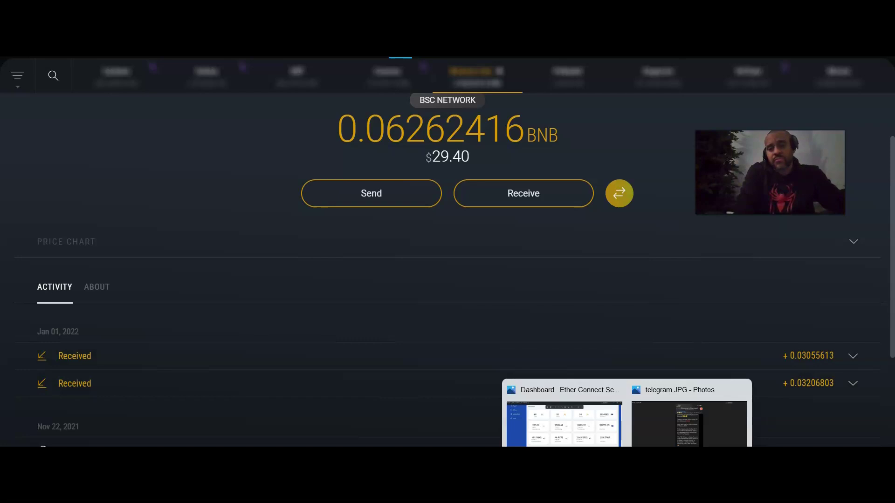
{"action": "left_click", "coordinate": [659, 431]}
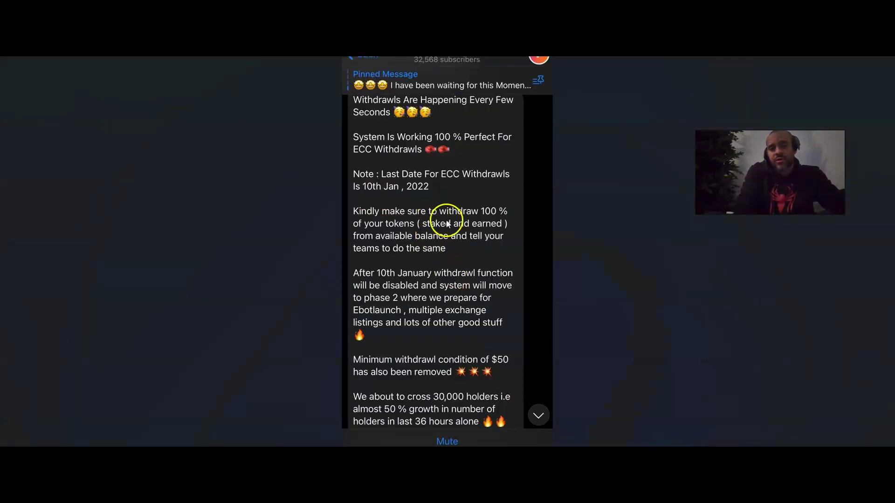